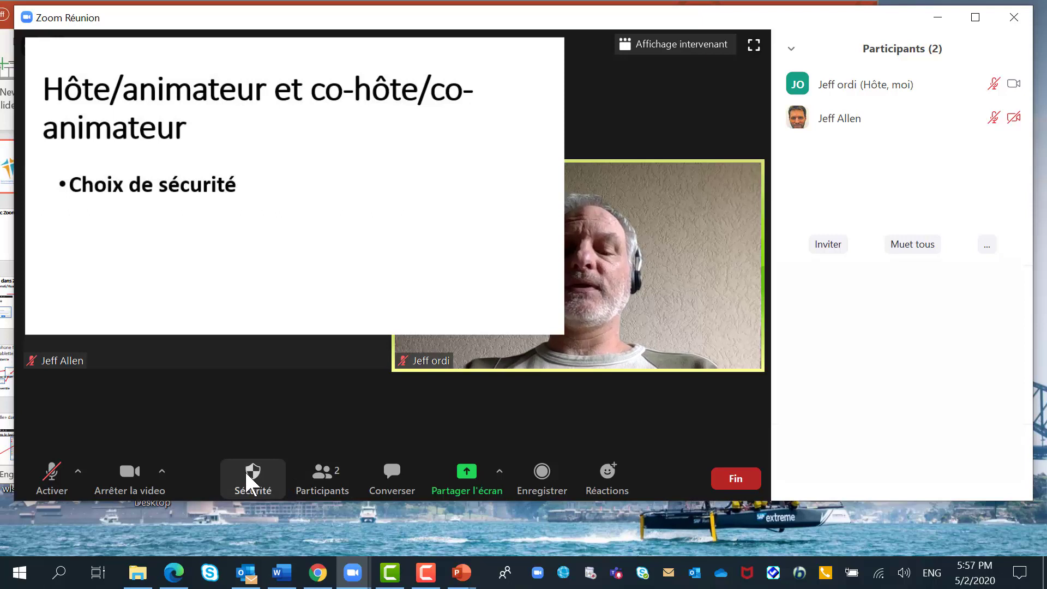
- Review the host's security options for the meeting and dismiss them
click(246, 473)
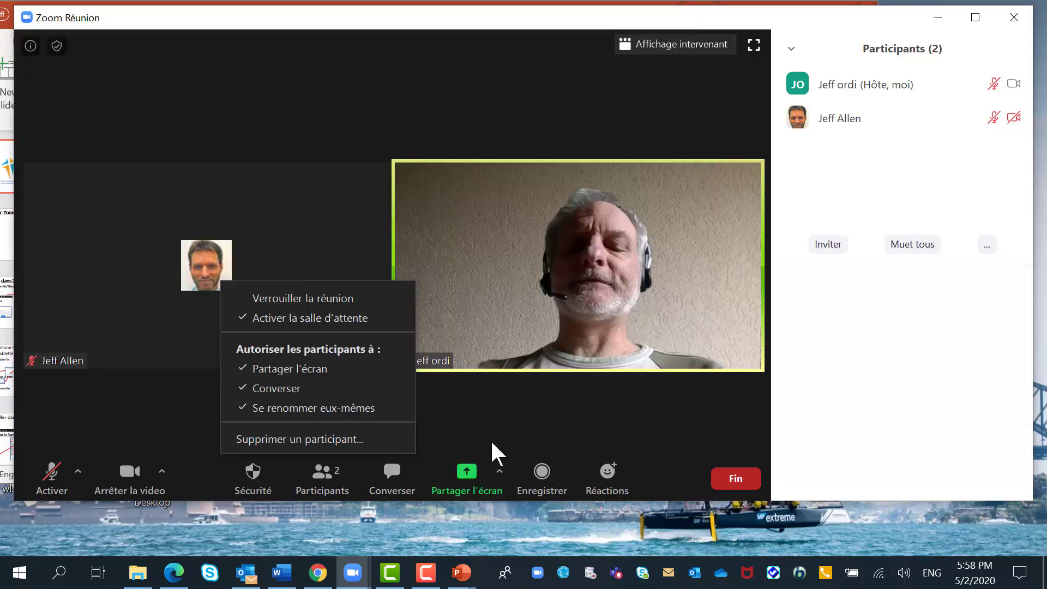
click(495, 434)
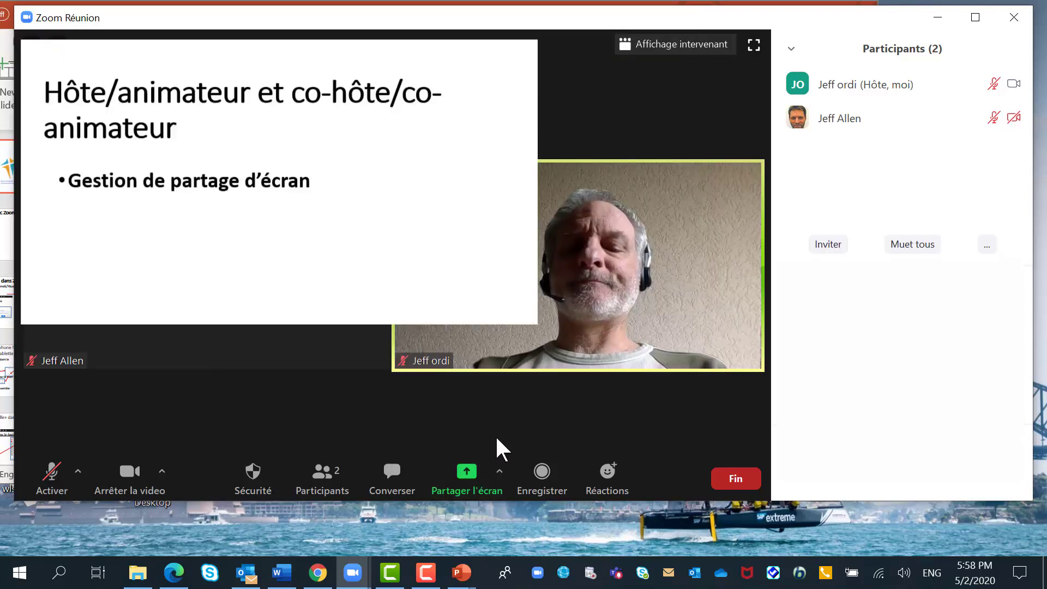
- Allow several participants to share their screens simultaneously and check the screen-sharing choices again
click(499, 469)
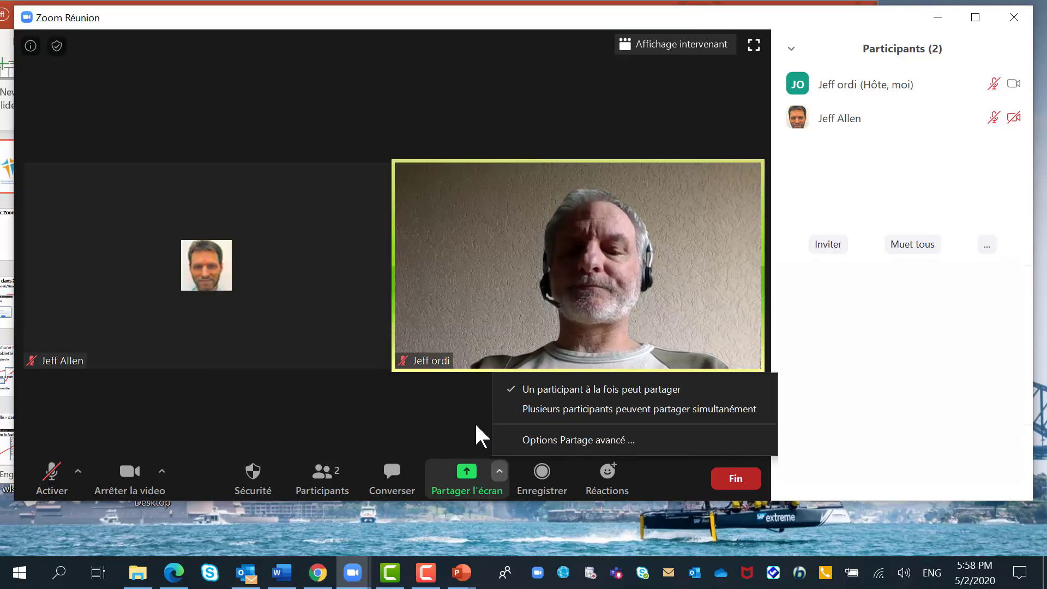
click(547, 406)
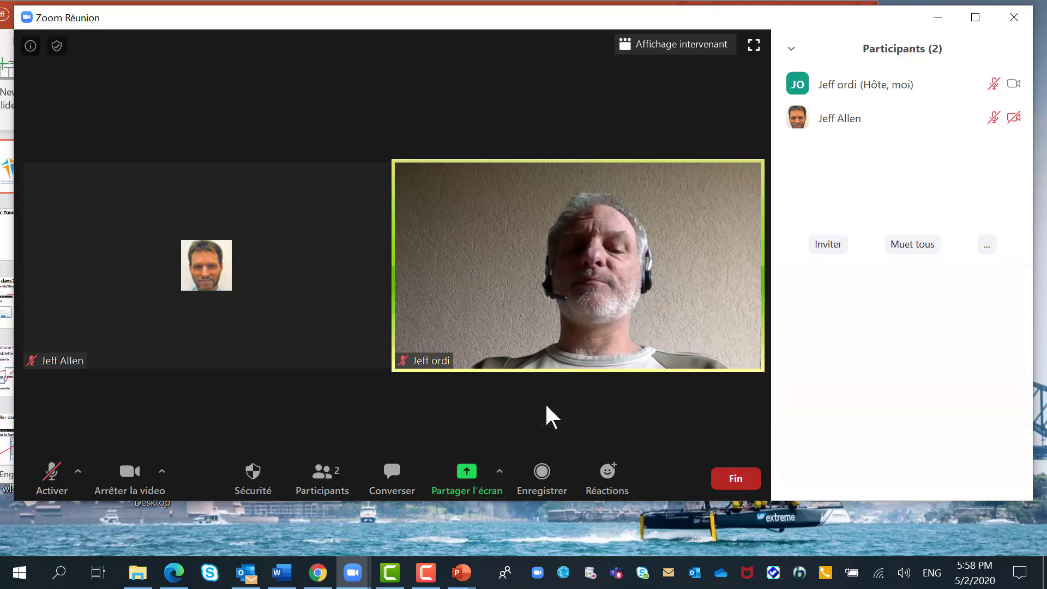
click(499, 472)
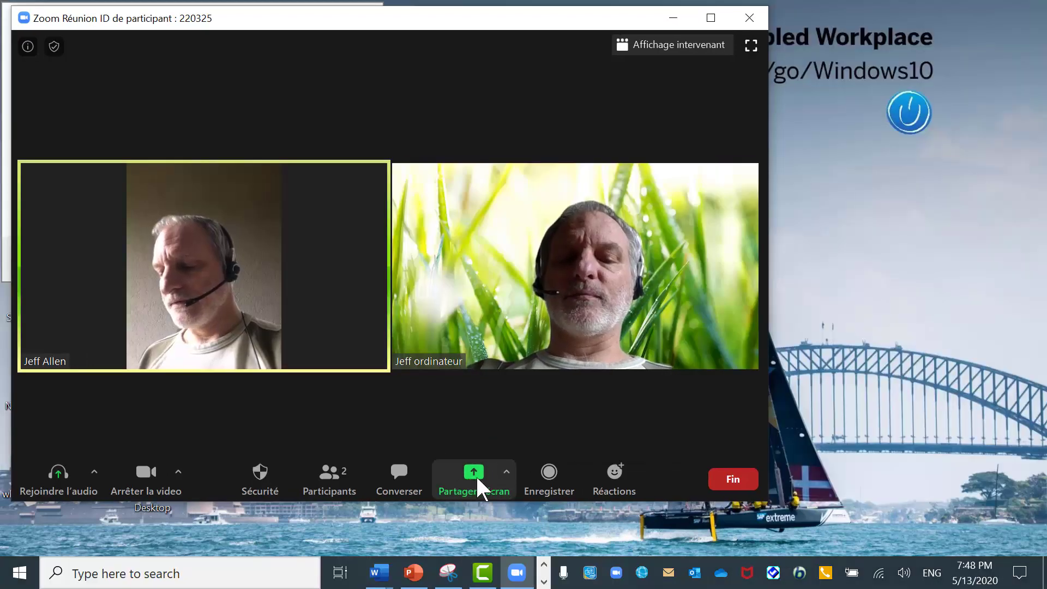
- In the advanced sharing options, let all participants share, but only the host start sharing while someone else is sharing
click(509, 471)
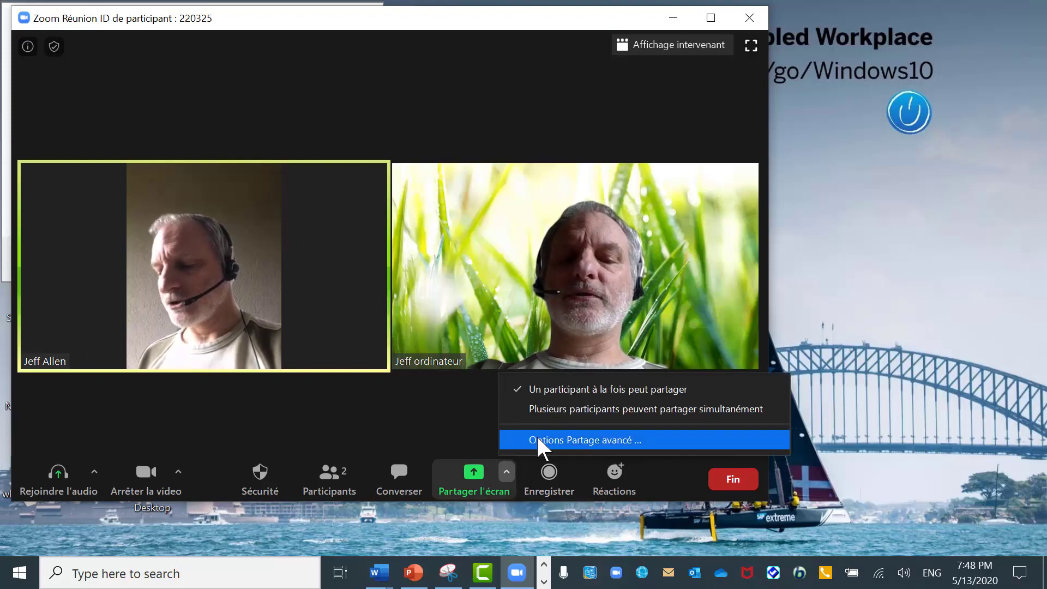
click(535, 434)
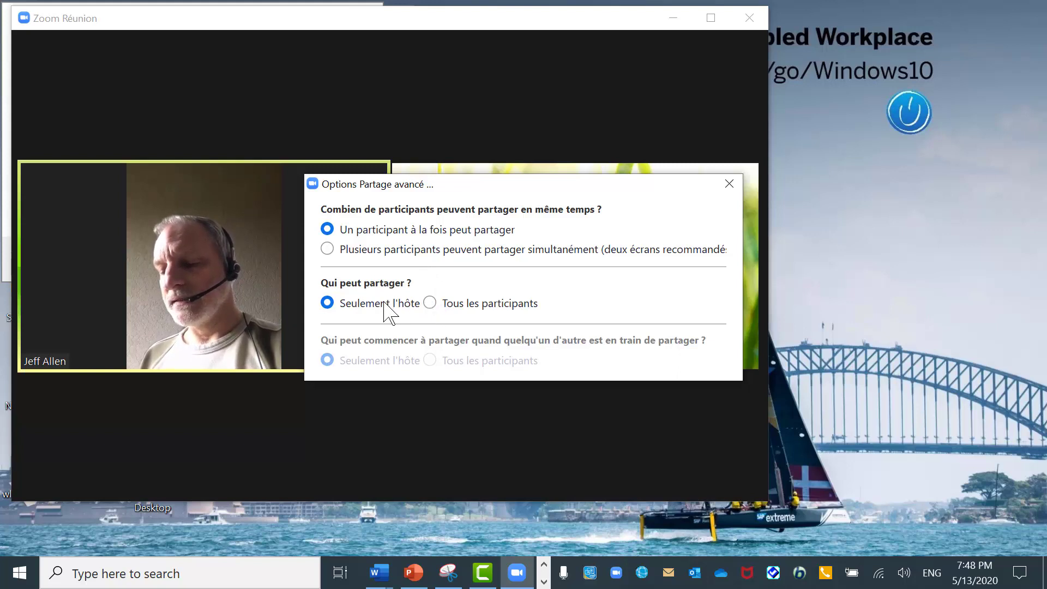
click(430, 303)
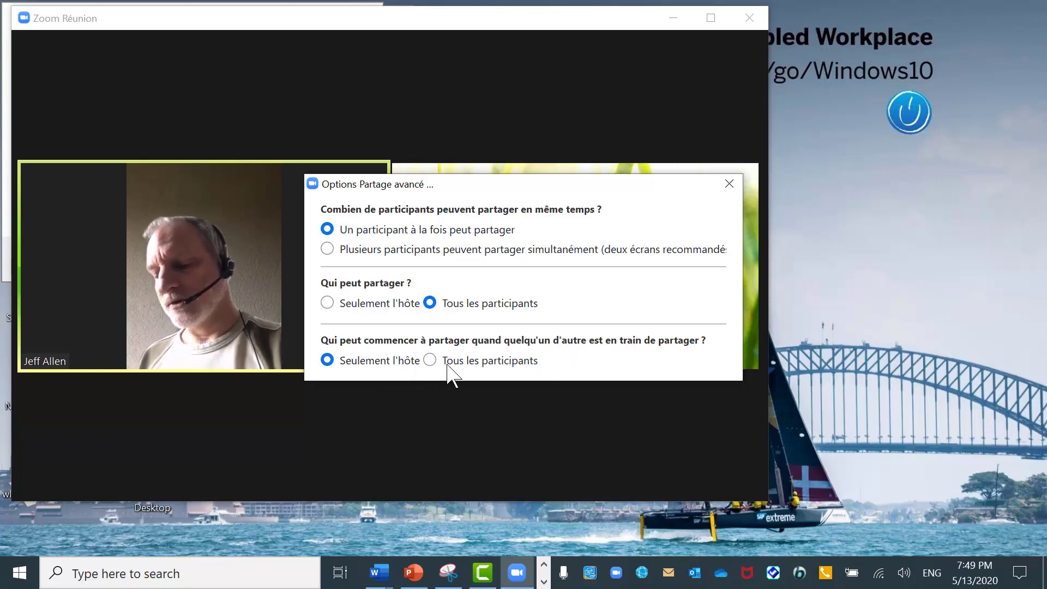
click(327, 359)
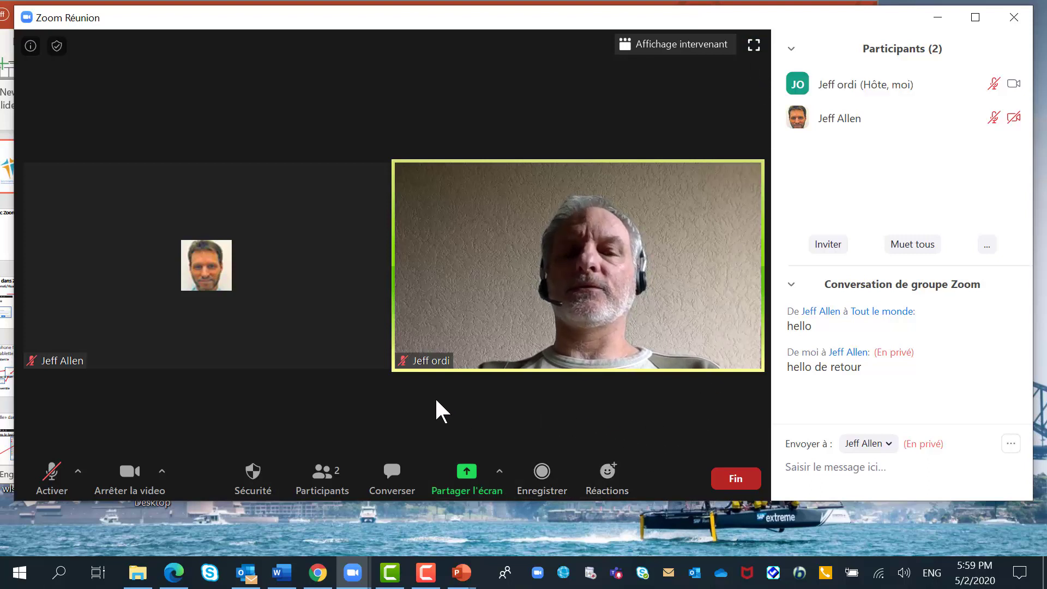
- Switch the meeting layout to speaker view and return it to gallery view
click(694, 48)
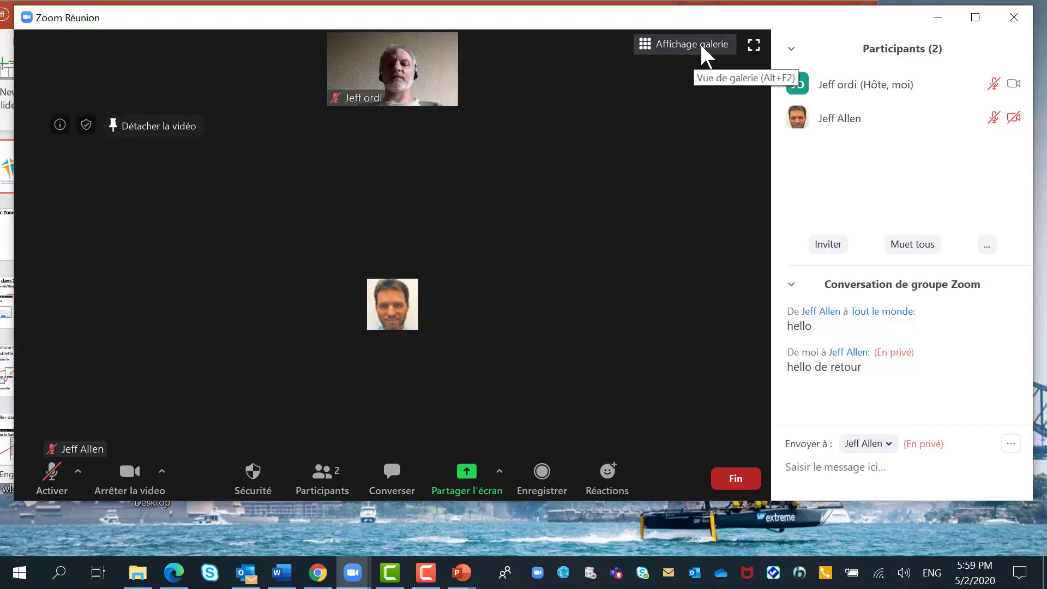
click(702, 47)
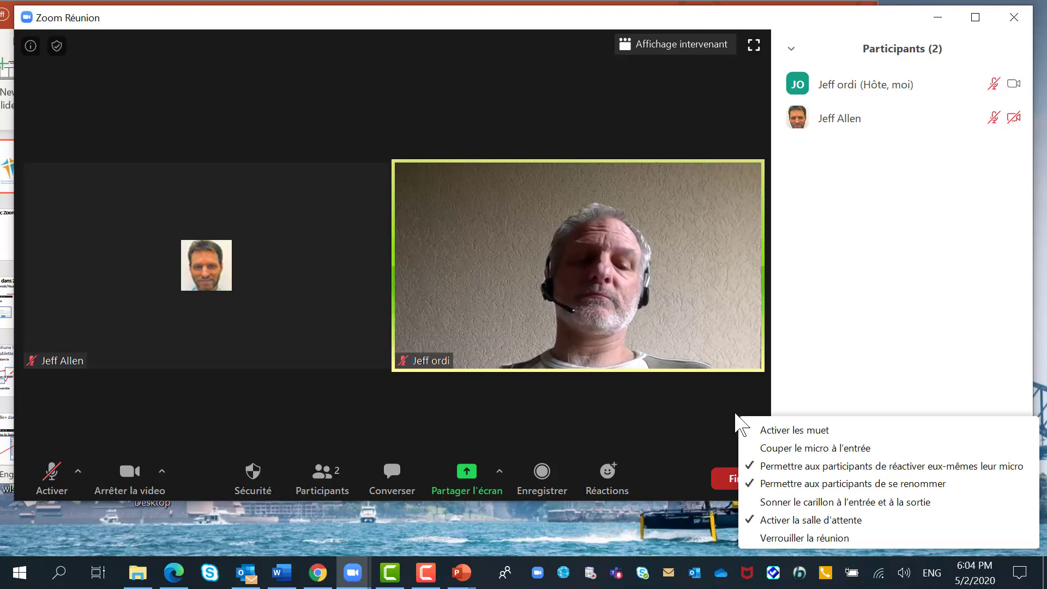
- Mute all current and new participants while still permitting them to unmute themselves
click(830, 365)
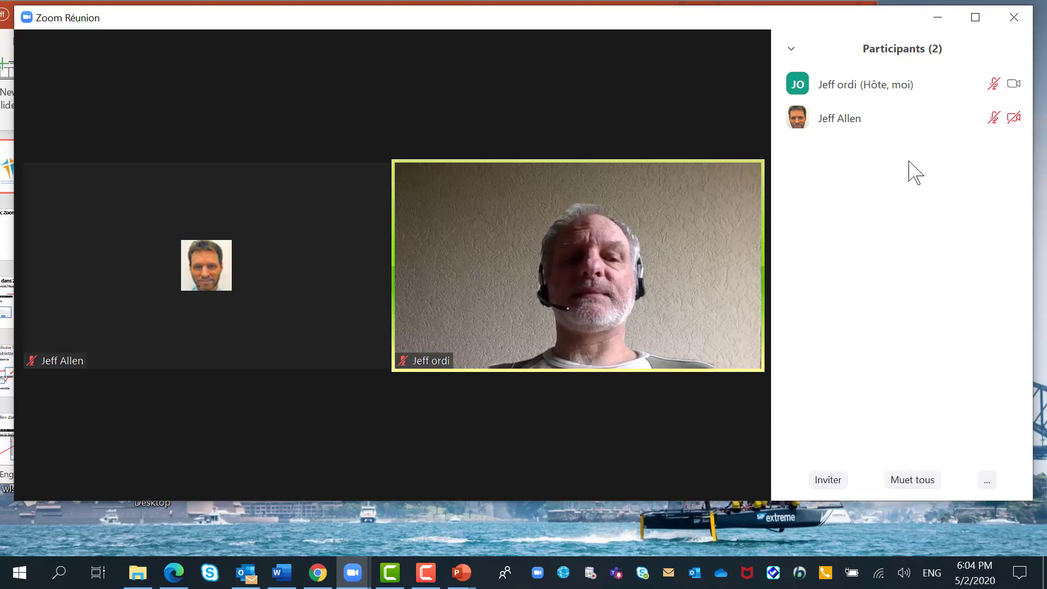
mouse_move(927, 124)
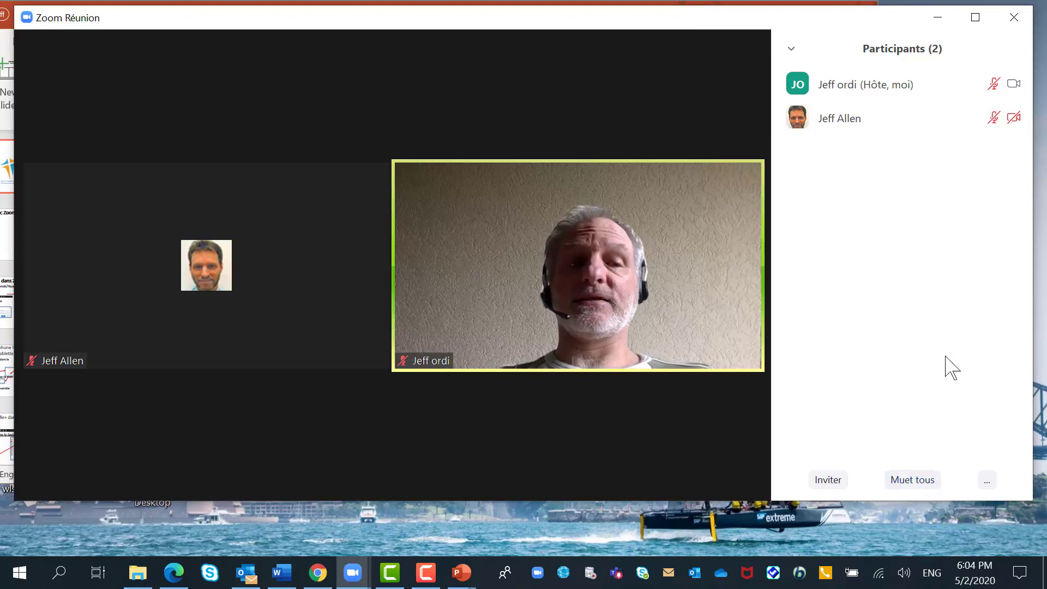
click(912, 481)
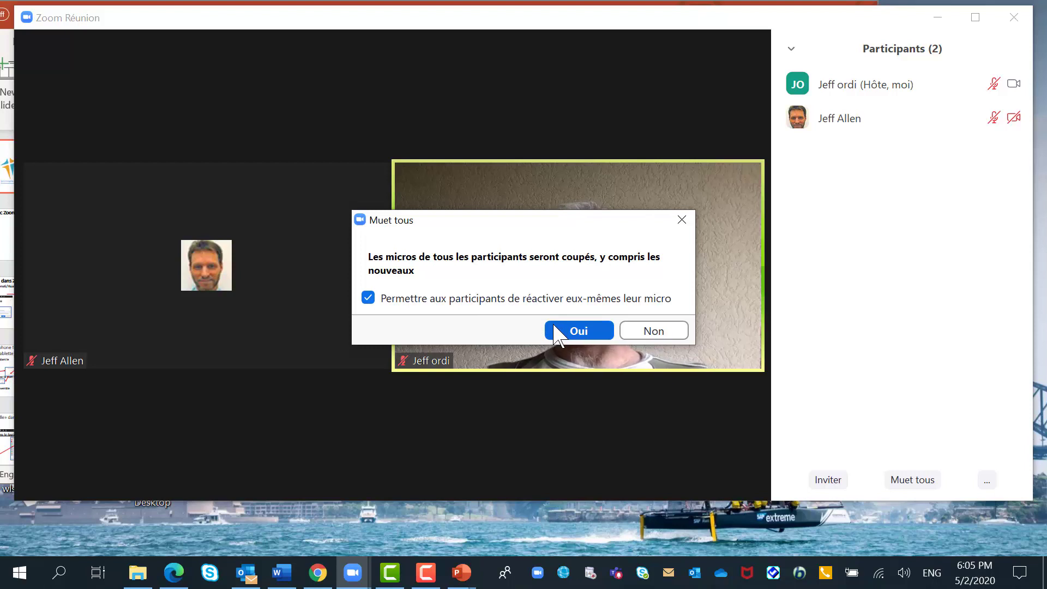
click(568, 331)
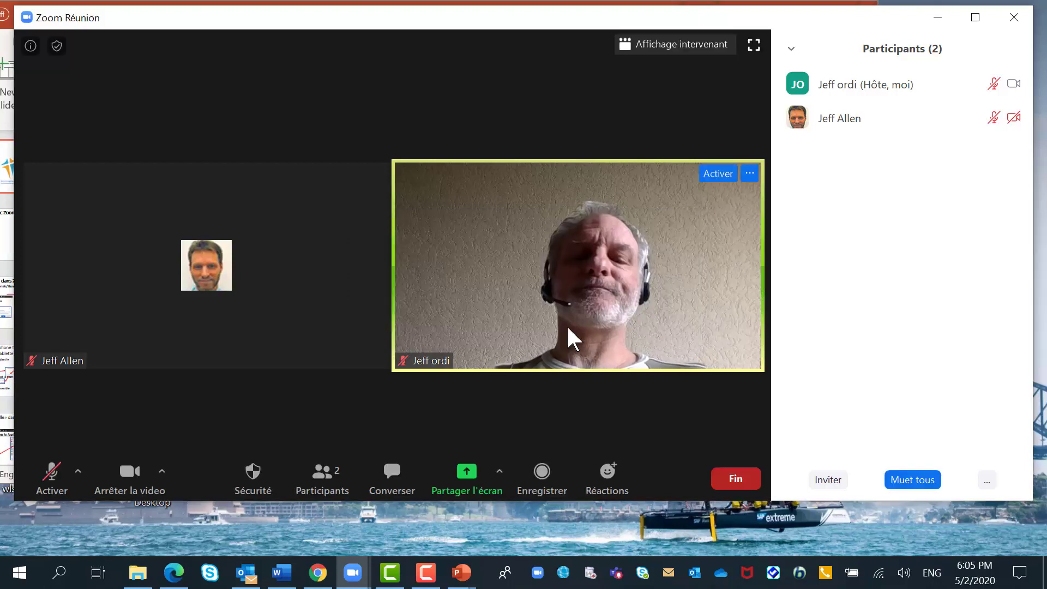
- Unmute all participants through the additional participant options
click(987, 480)
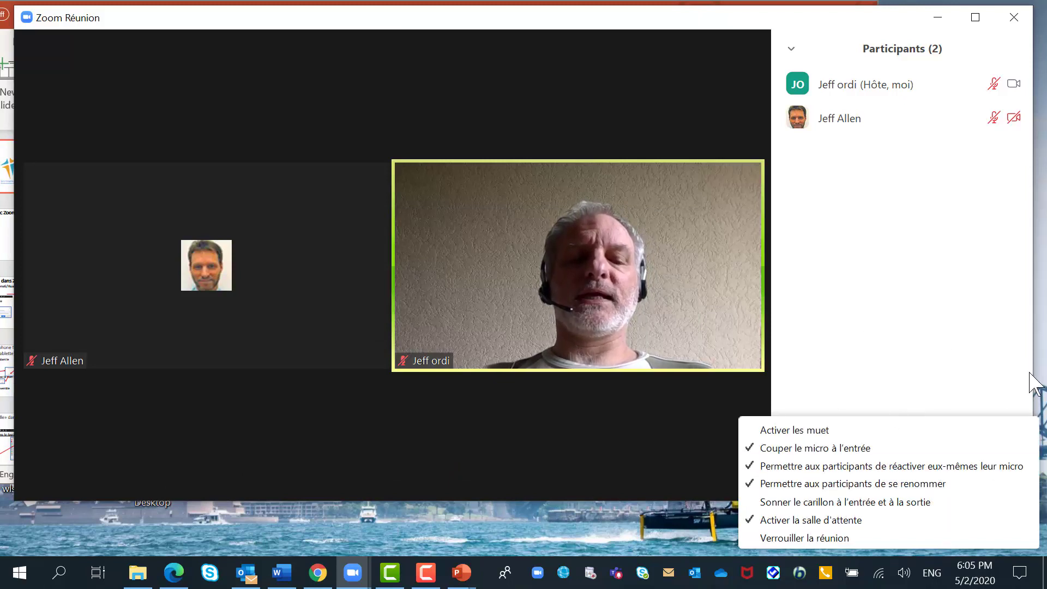
click(818, 436)
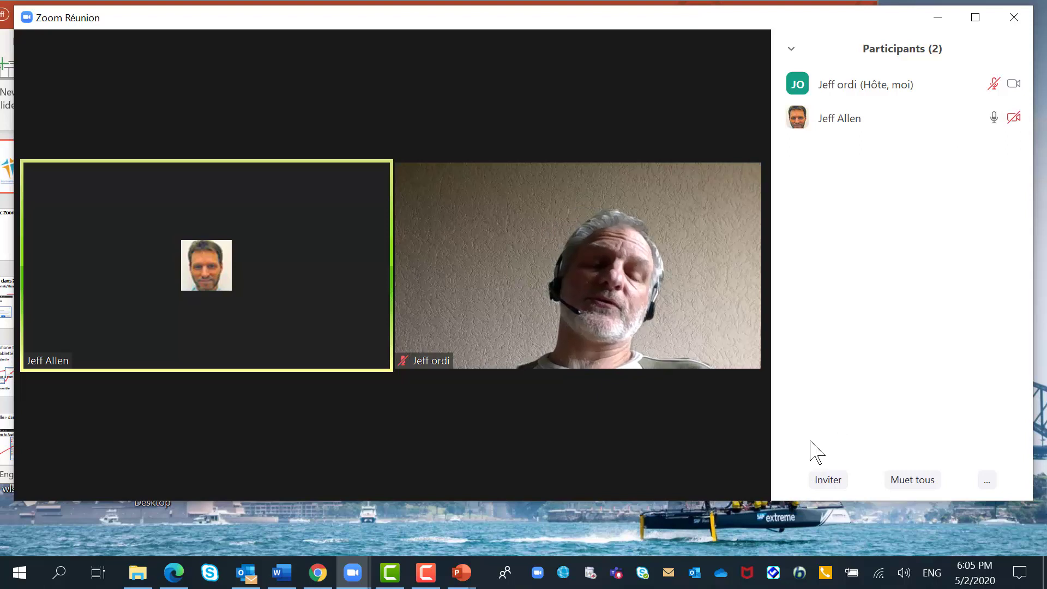
mouse_move(70, 480)
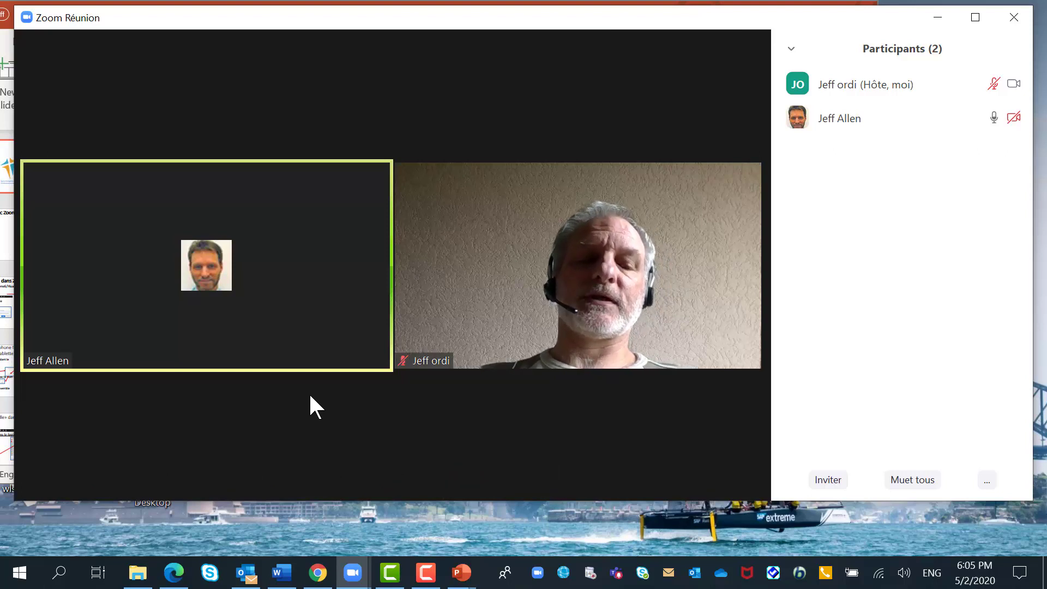
mouse_move(309, 402)
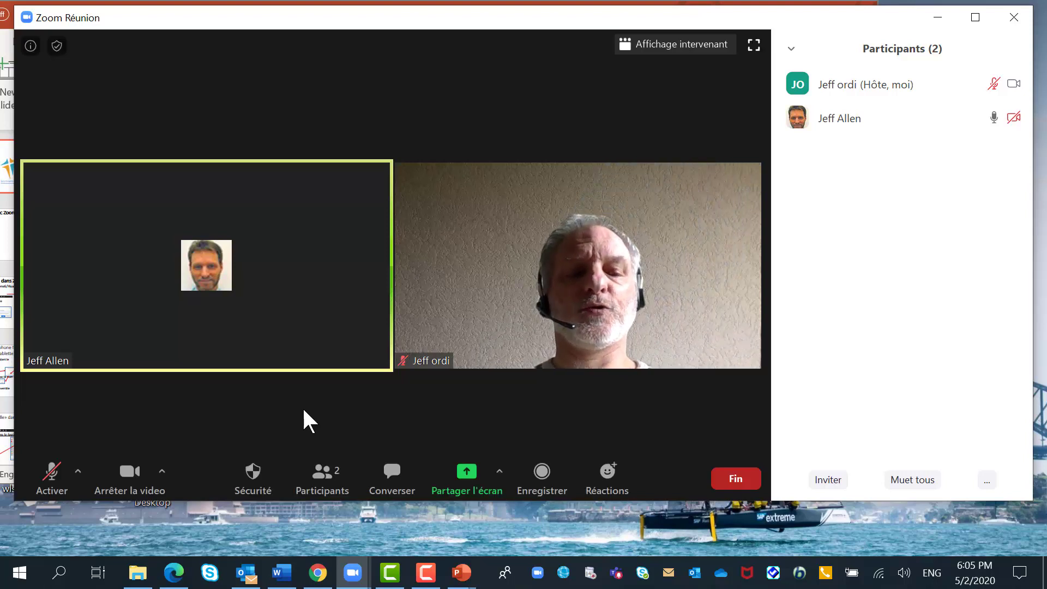
- Mute everyone again, keeping permission for participants to reactivate their own microphones
click(927, 483)
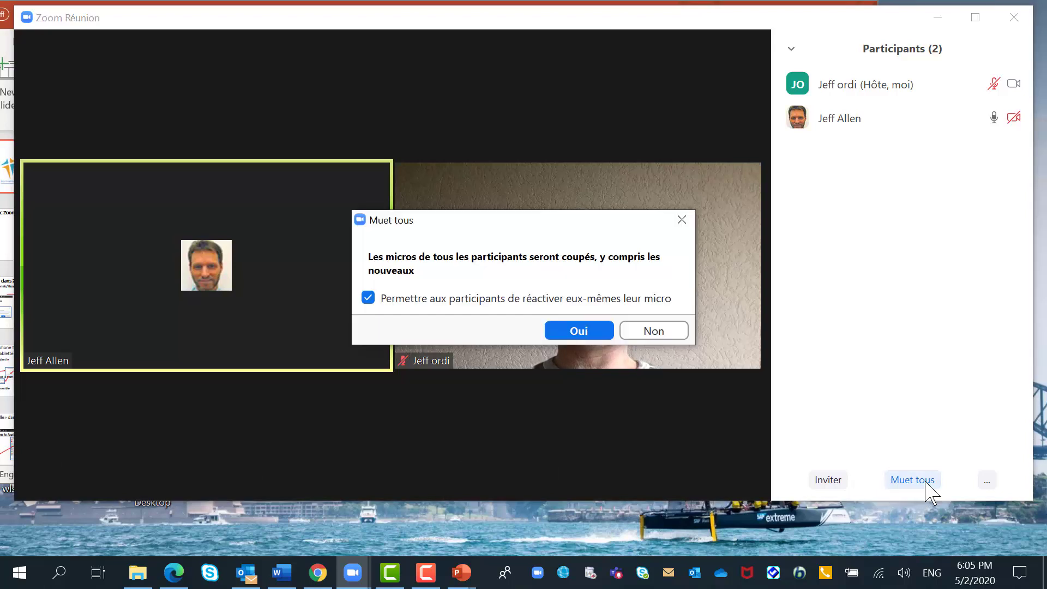
click(587, 331)
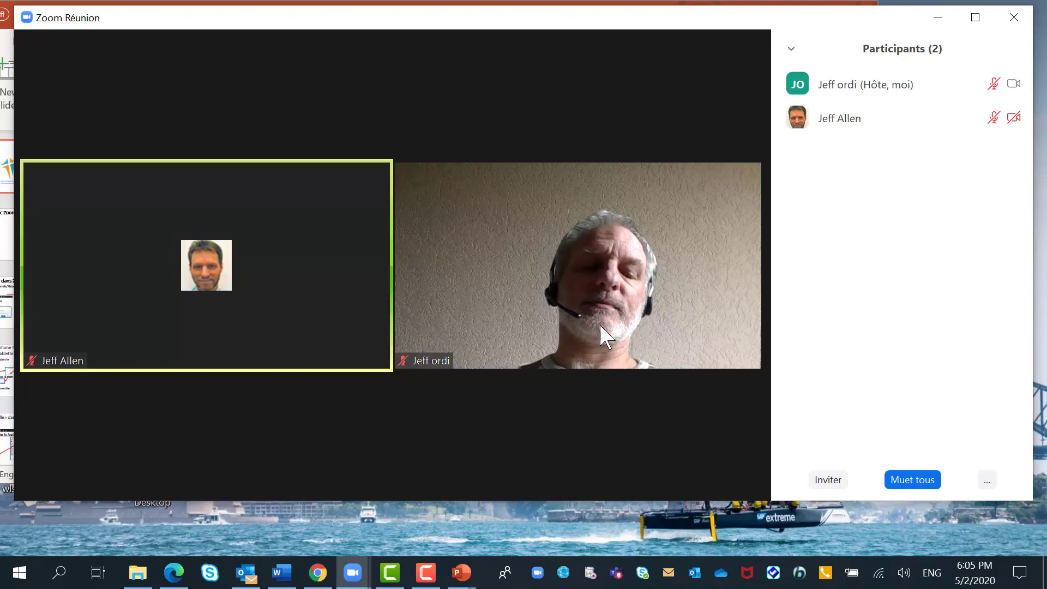
- Turn off muting of participants on entry
click(986, 480)
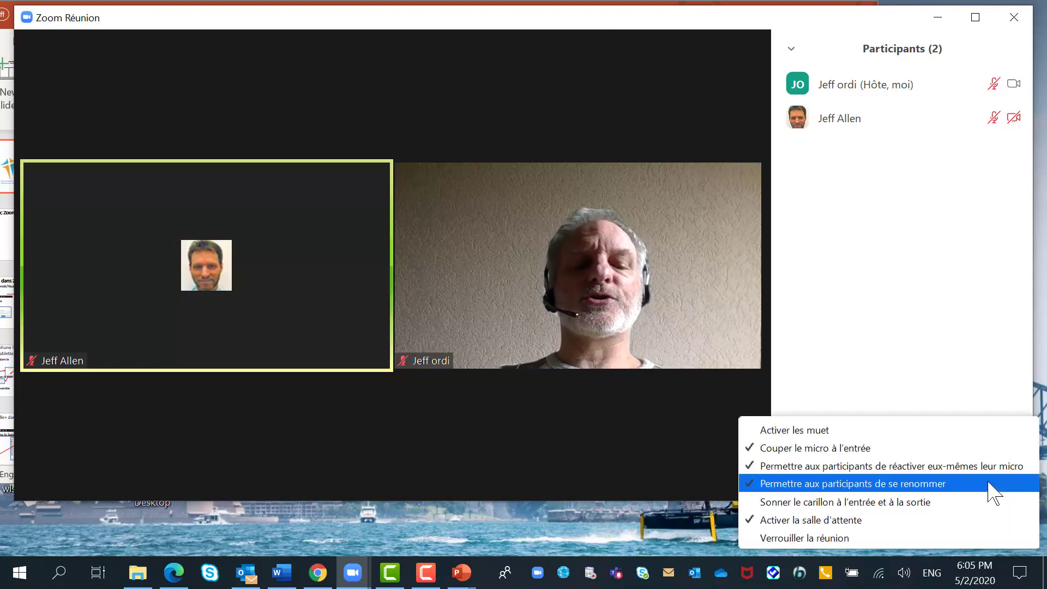
click(821, 449)
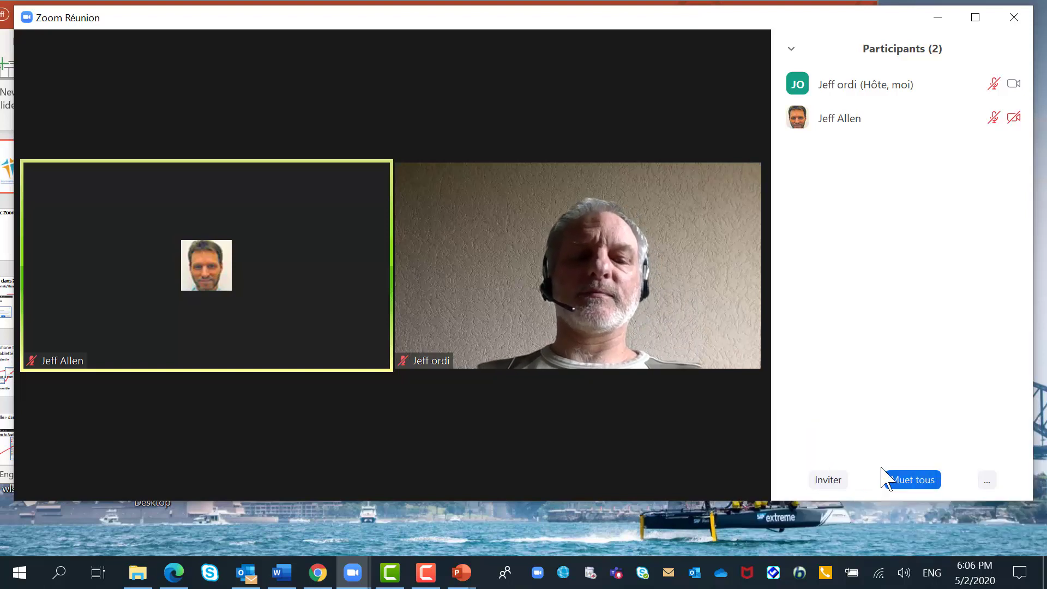
- Turn muting on entry back on, allowing participants to unmute themselves, and reopen the additional participant options
click(990, 481)
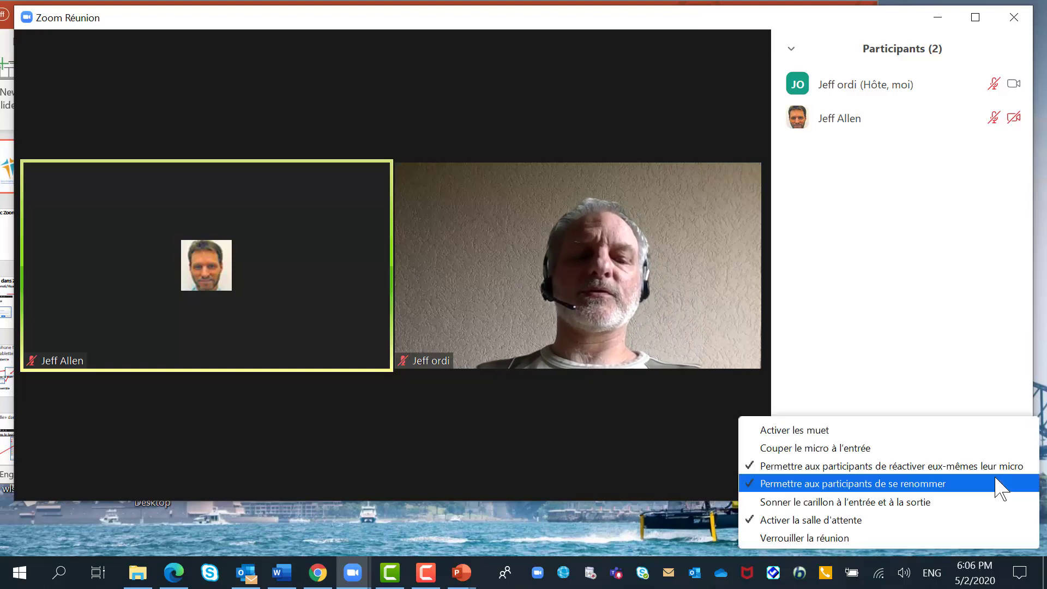
click(839, 448)
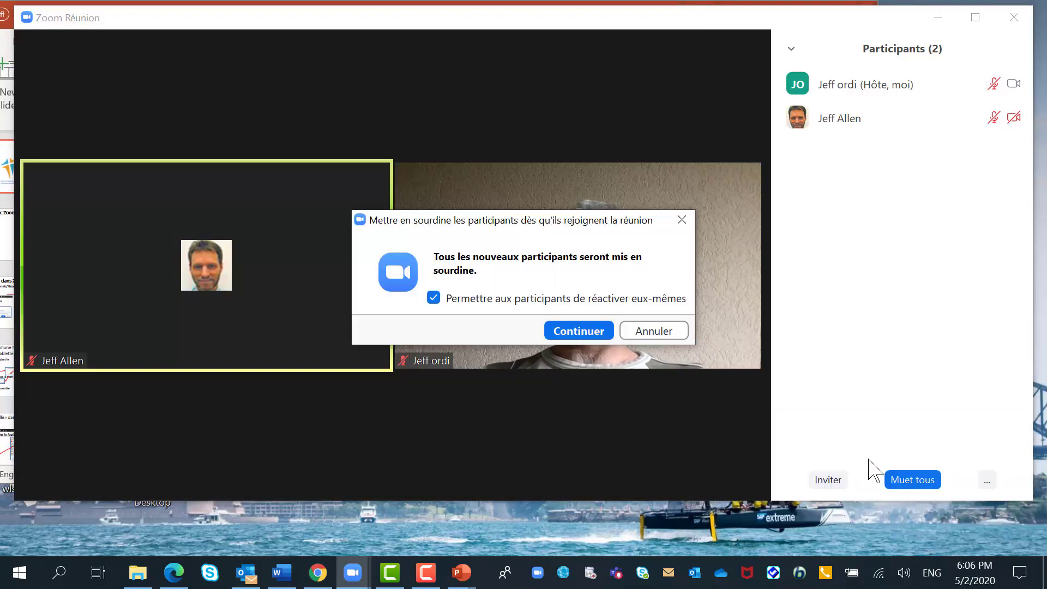
click(574, 332)
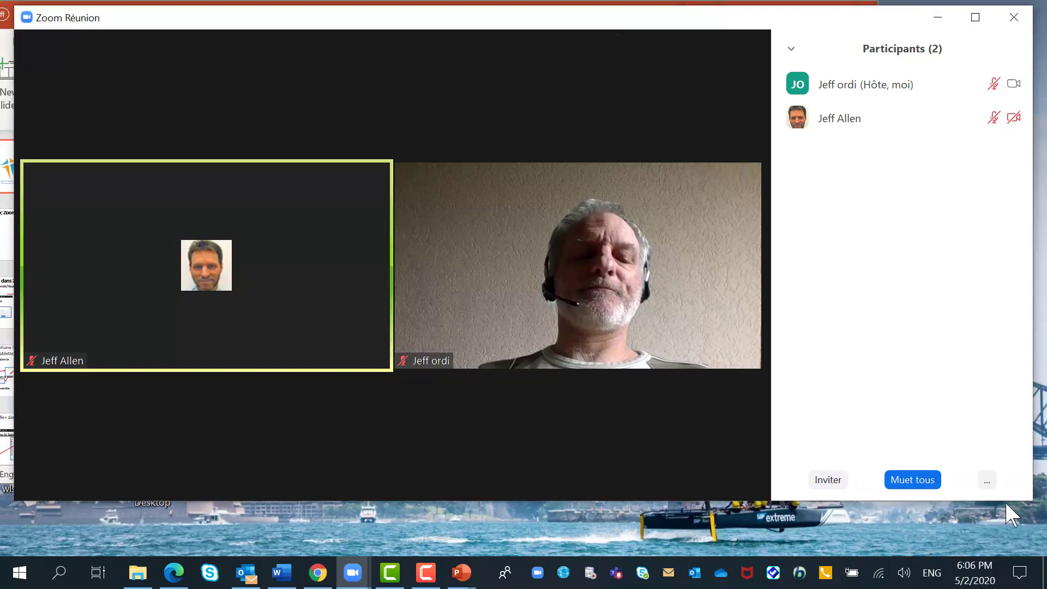
click(986, 482)
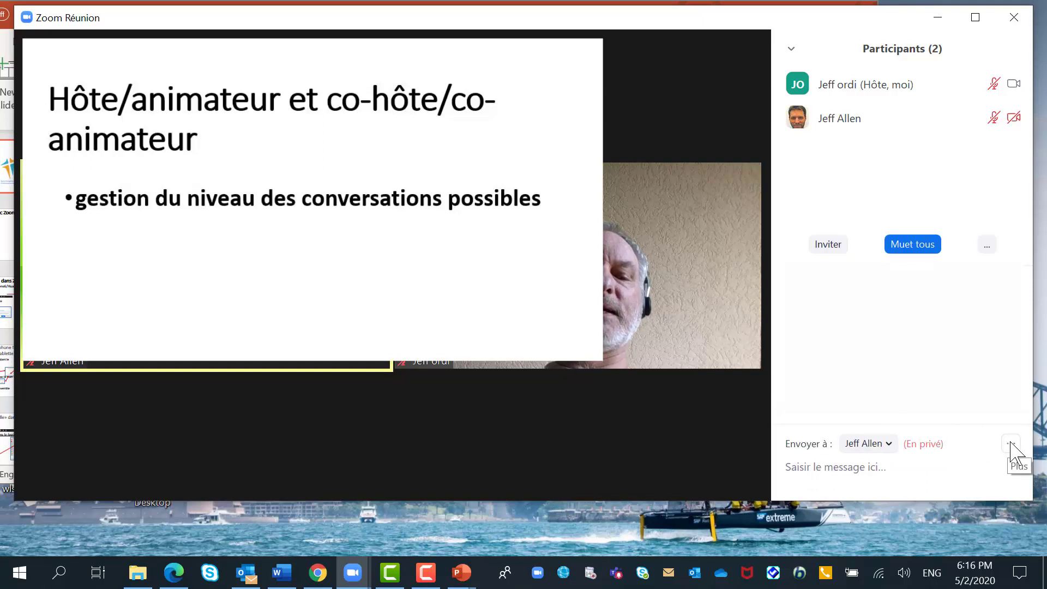
- Examine the chat options that control whom participants can chat with
click(1010, 444)
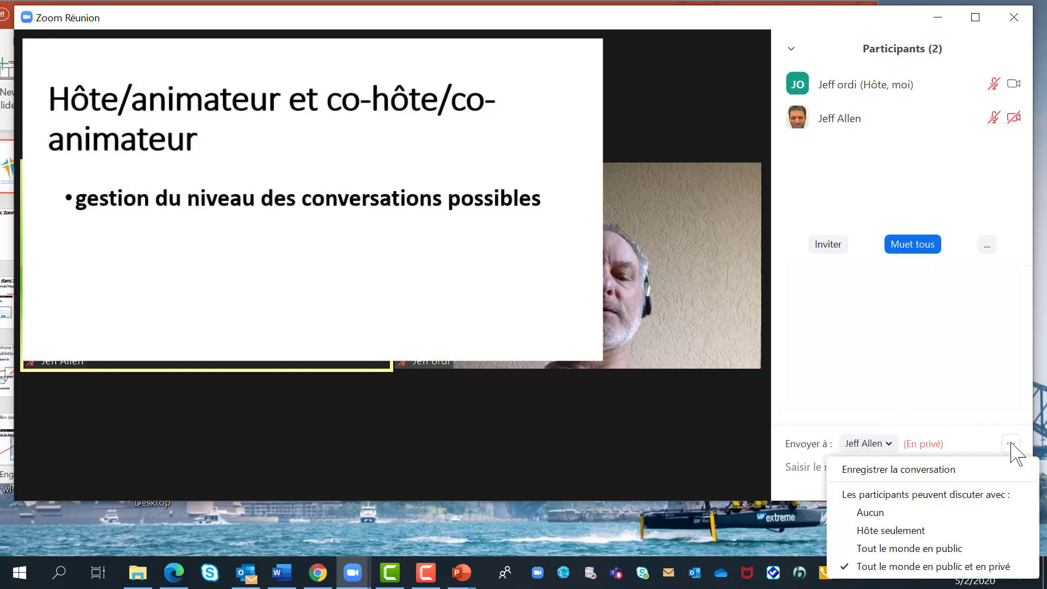
click(830, 421)
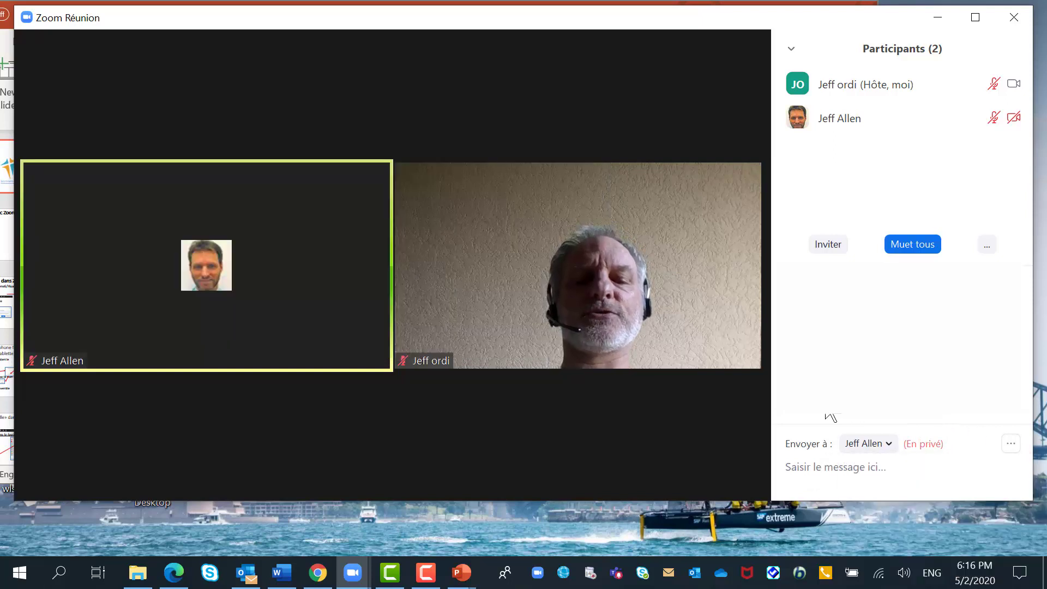
click(1010, 444)
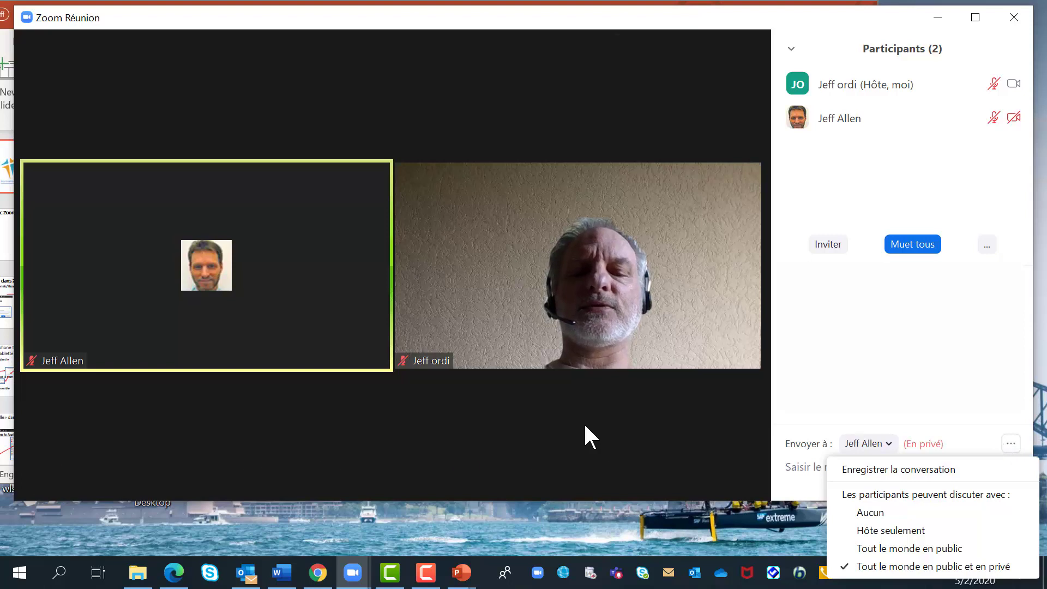
- Disable participants' permission to chat in the security options and check the chat permission level
mouse_move(357, 474)
click(250, 483)
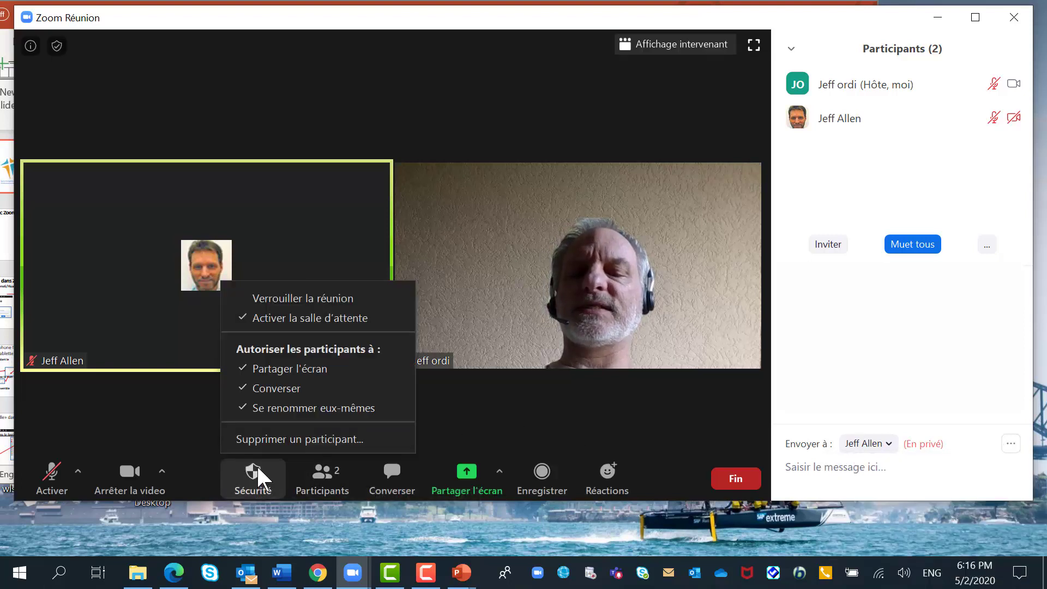
click(284, 388)
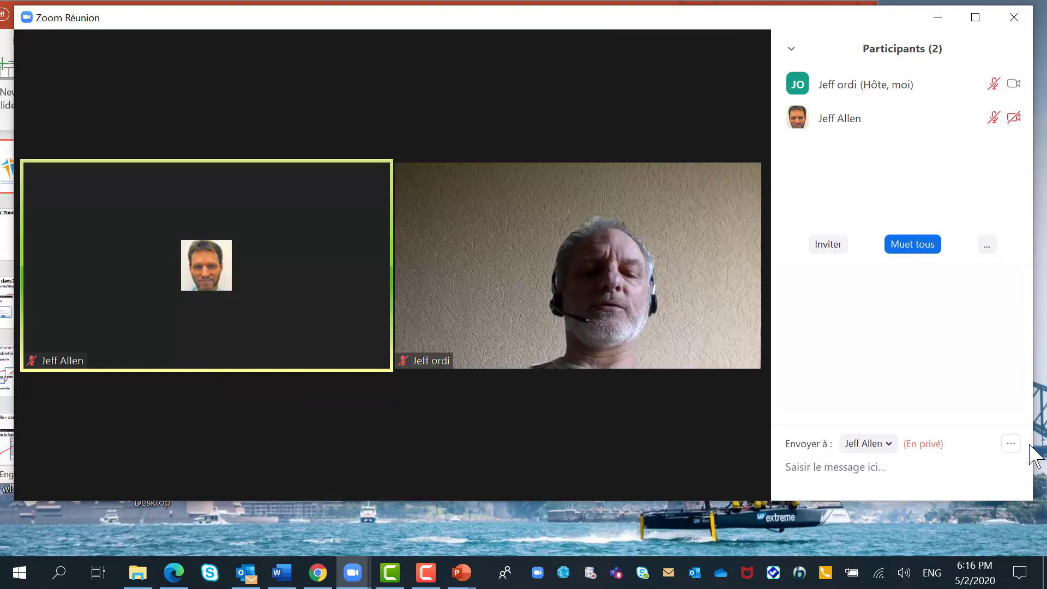
click(1010, 443)
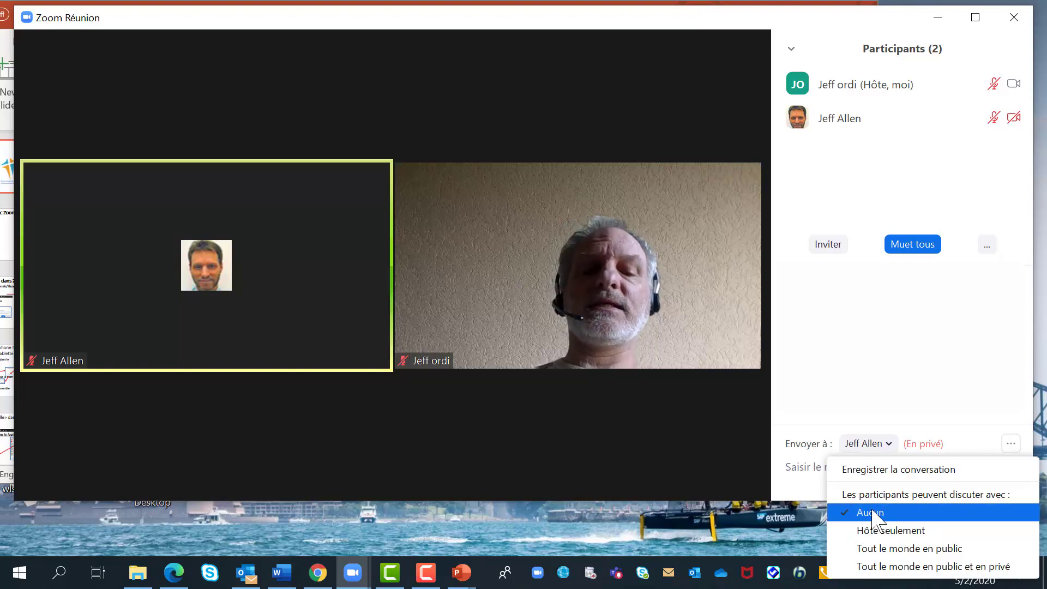
- Restore participants' permission to chat in the security options and check the available chat permission levels
click(257, 482)
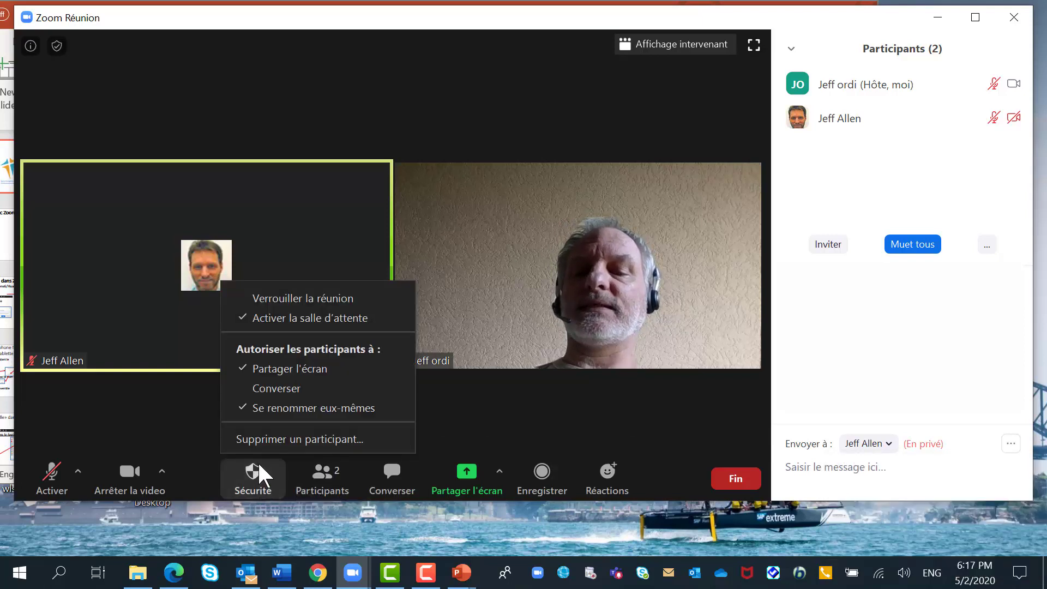
click(270, 391)
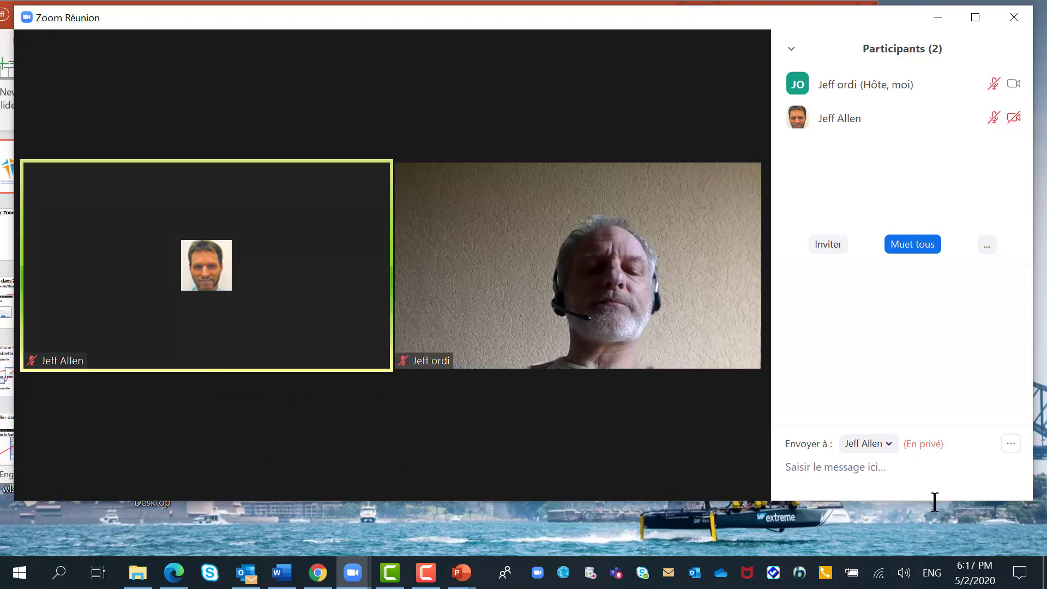
click(1011, 445)
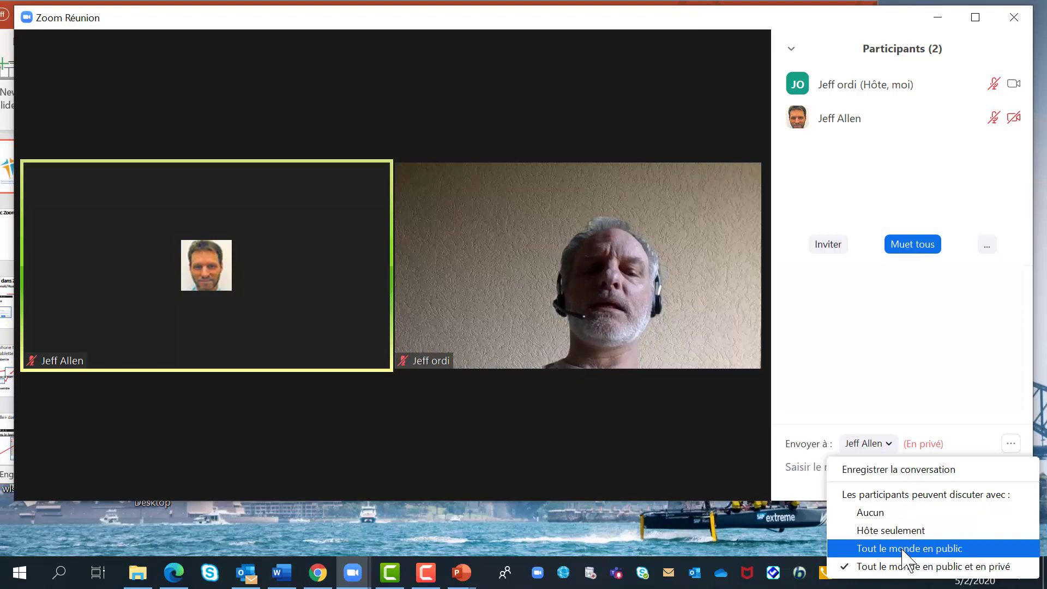
click(937, 416)
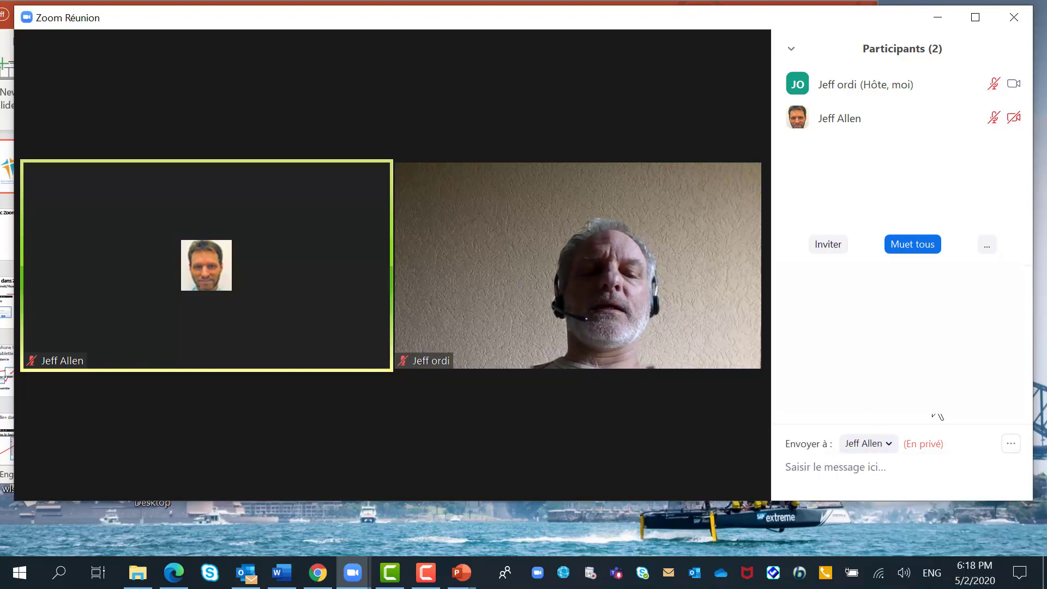